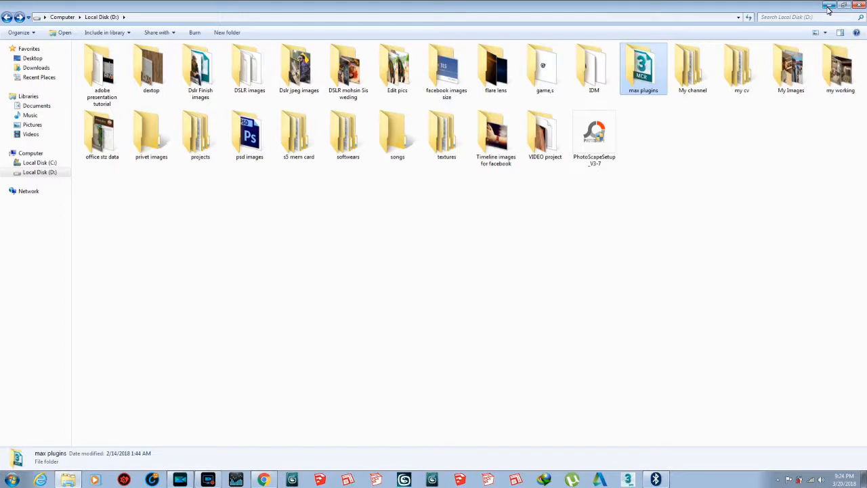
# Minimize the file browser and switch to 3ds Max with the box scene.
pyautogui.click(829, 6)
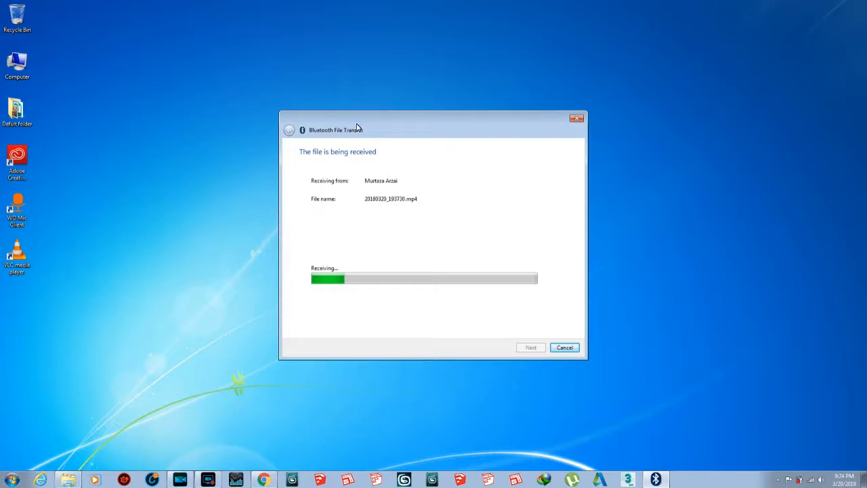
pyautogui.moveTo(324, 122); pyautogui.dragTo(354, 97)
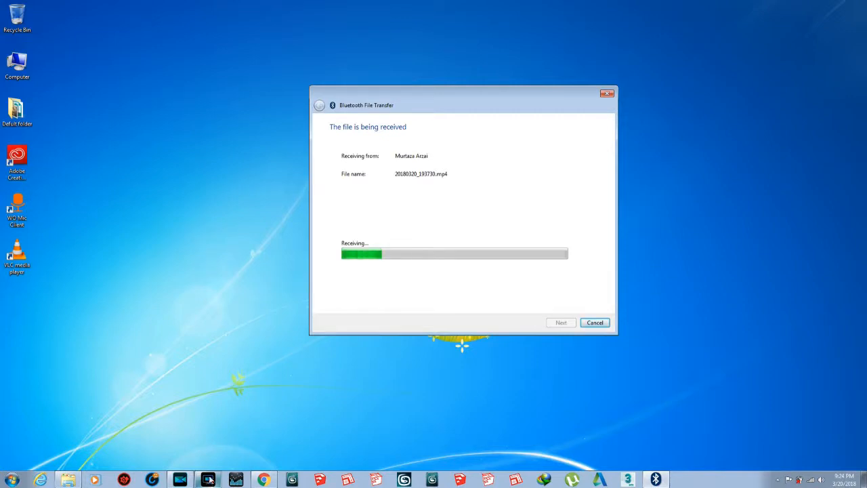
pyautogui.click(208, 479)
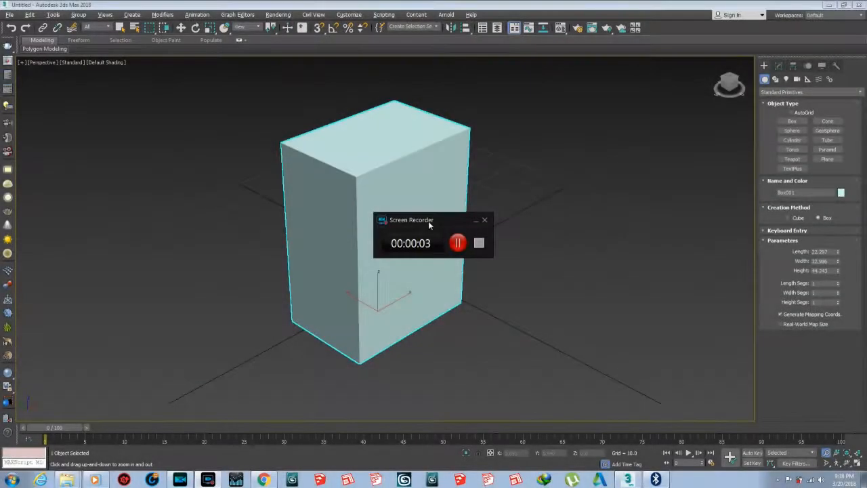
pyautogui.moveTo(428, 221); pyautogui.dragTo(806, 440)
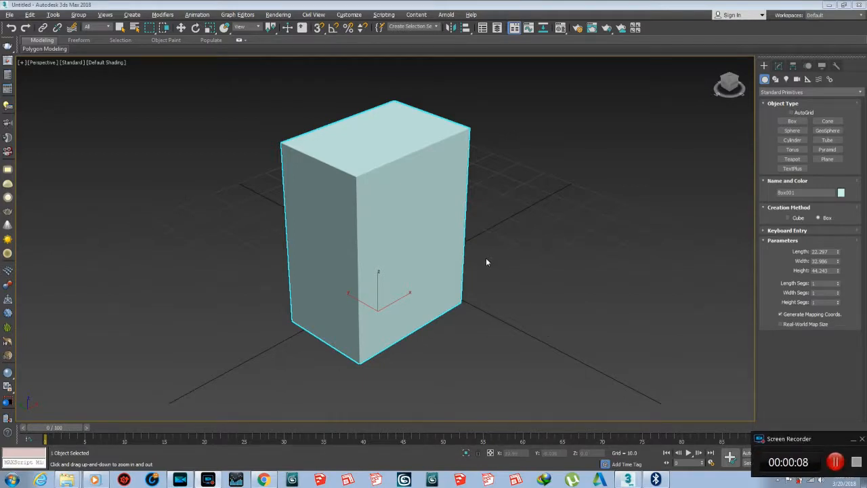
pyautogui.click(498, 237)
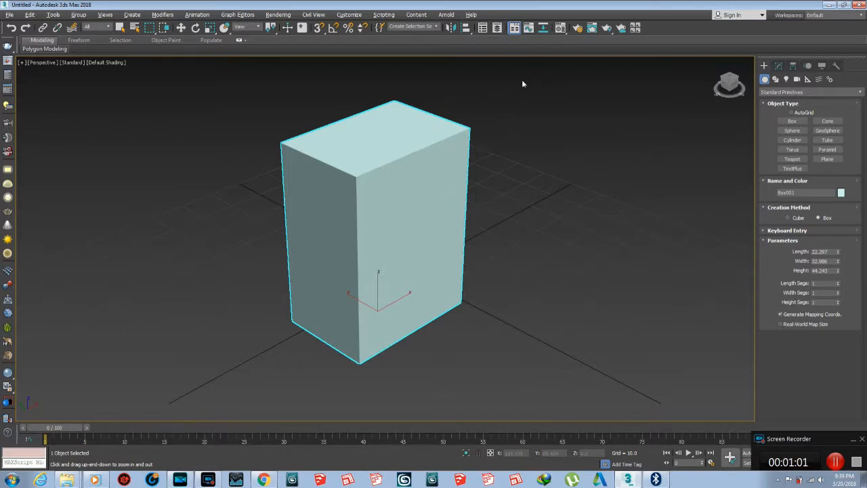
# Open the Material Editor and select its first sample slot.
pyautogui.press('m')
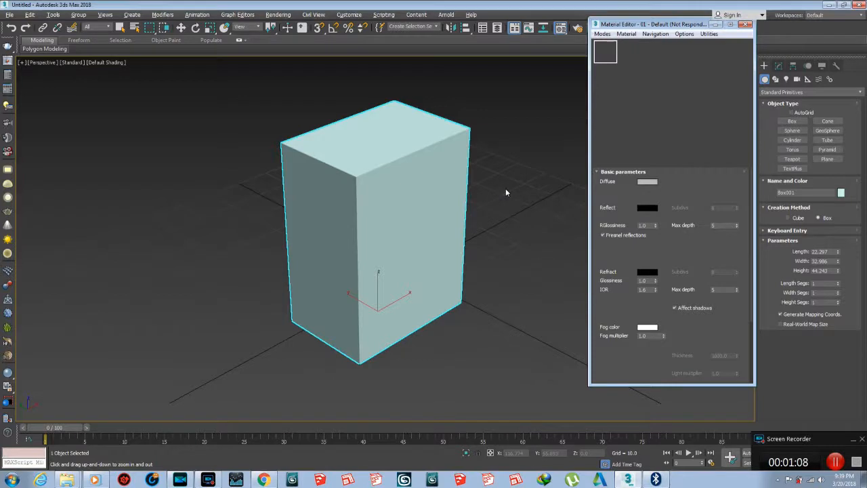
pyautogui.moveTo(506, 189); pyautogui.dragTo(508, 191)
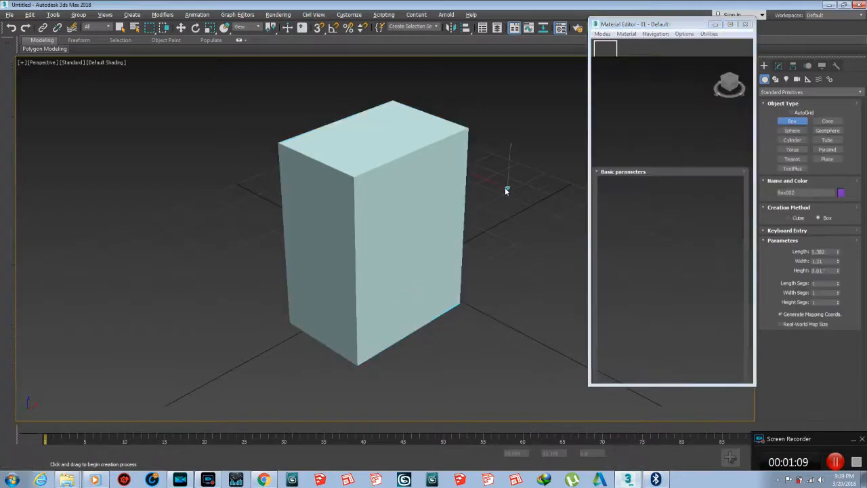
pyautogui.rightClick(550, 185)
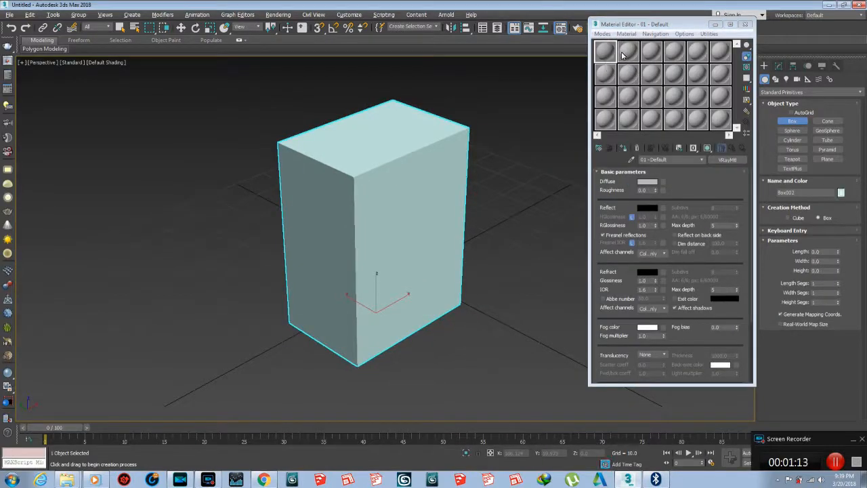
pyautogui.click(623, 54)
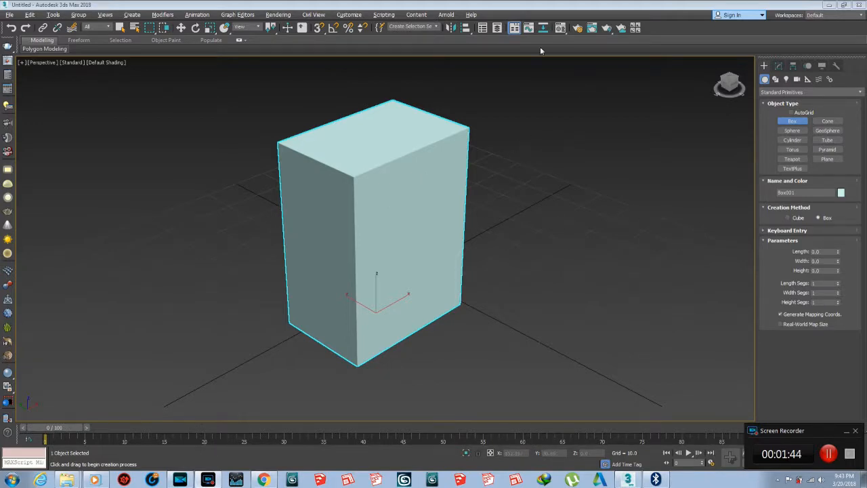
# Open Render Setup and check which renderer is assigned in the Assign Renderer section.
pyautogui.click(581, 32)
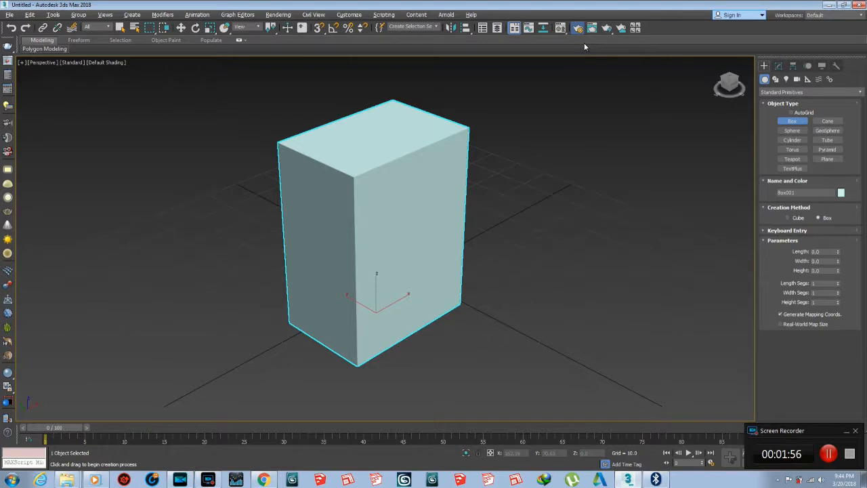
pyautogui.press('F10')
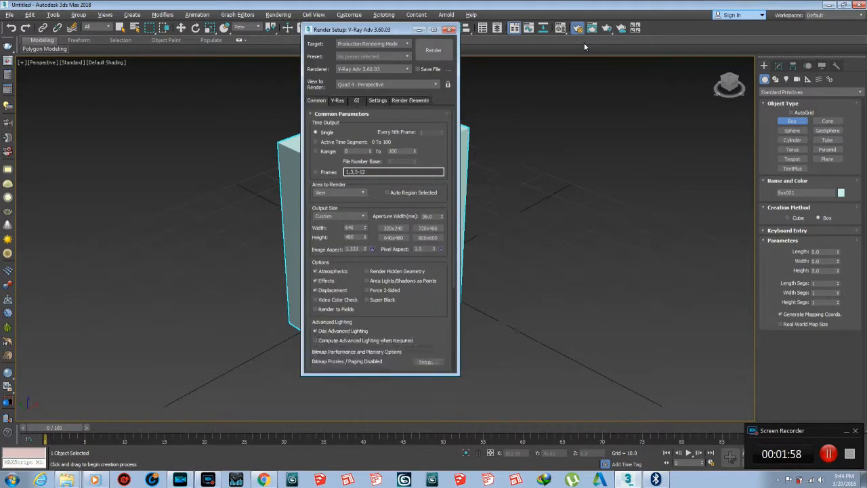
pyautogui.moveTo(425, 313); pyautogui.dragTo(425, 112)
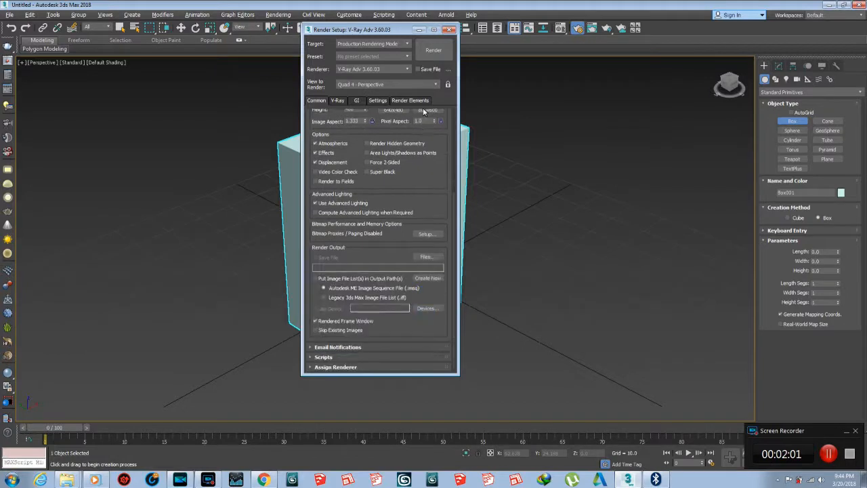
pyautogui.click(361, 368)
pyautogui.scroll(-2, 372, 346)
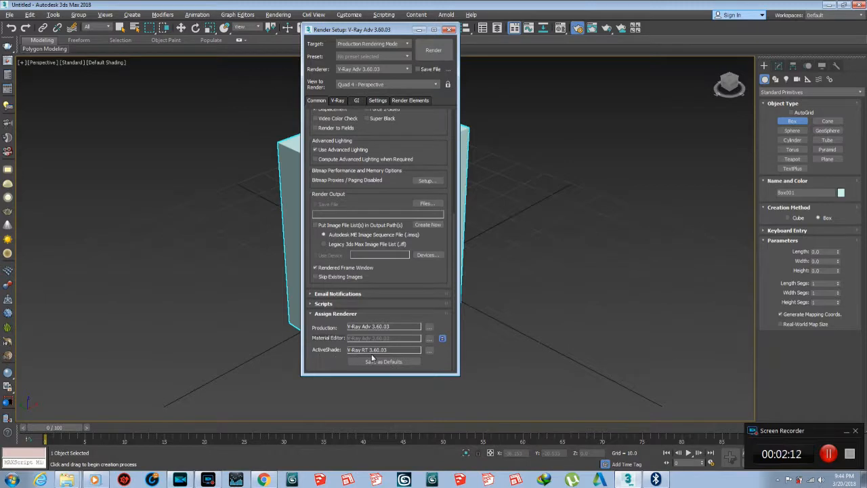
pyautogui.click(449, 29)
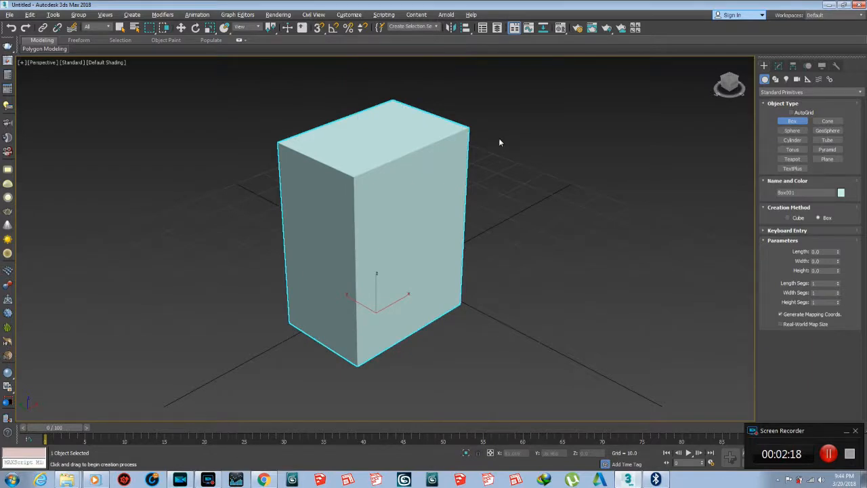
# Open the Material Editor and change the third sample slot's material type to VRayMtl.
pyautogui.press('m')
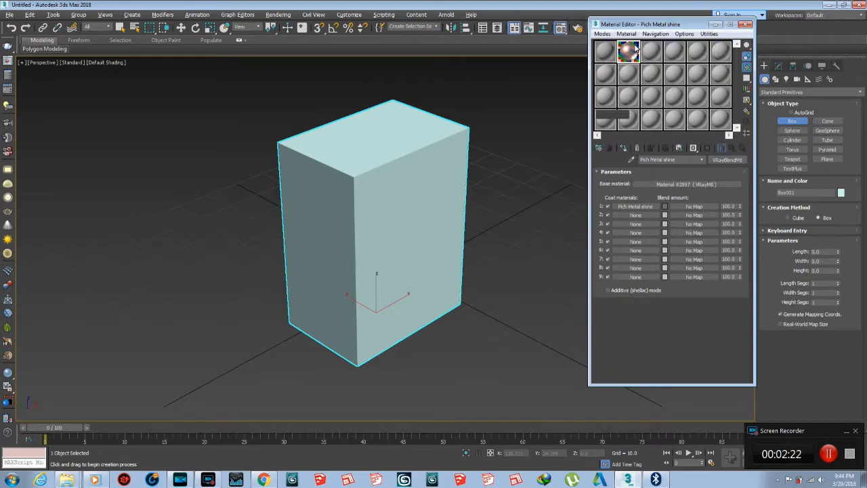
pyautogui.click(648, 53)
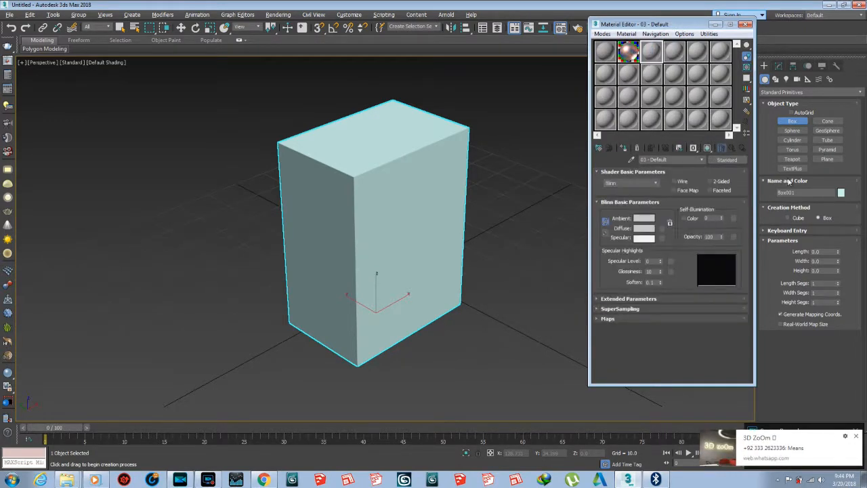
pyautogui.click(719, 161)
pyautogui.doubleClick(474, 291)
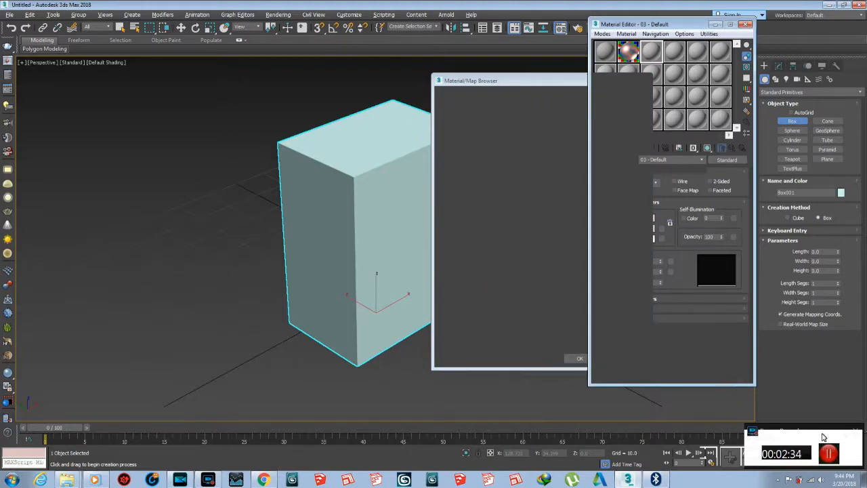
pyautogui.click(829, 455)
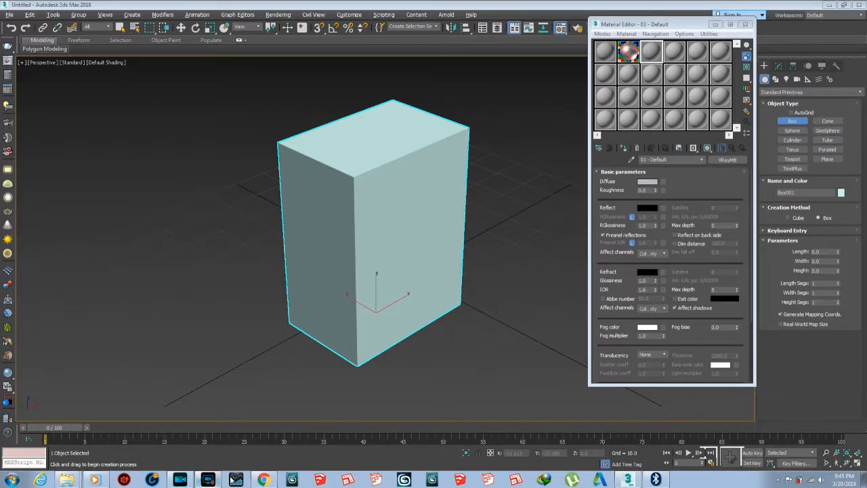
# Open the Material/Map Browser to get a material for the third slot and collapse the library group.
pyautogui.click(208, 482)
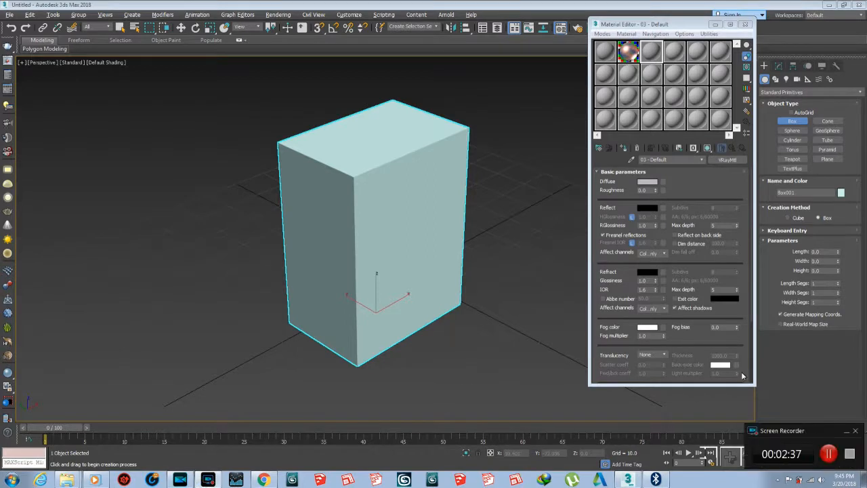
pyautogui.click(652, 57)
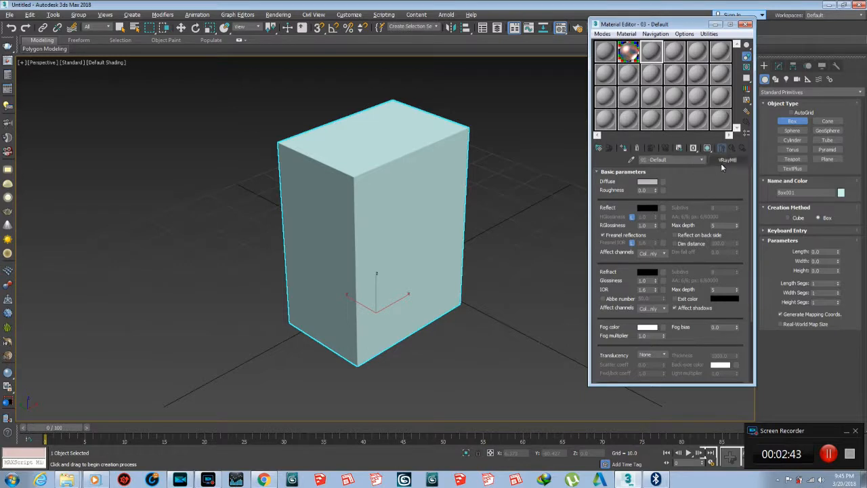
pyautogui.click(599, 149)
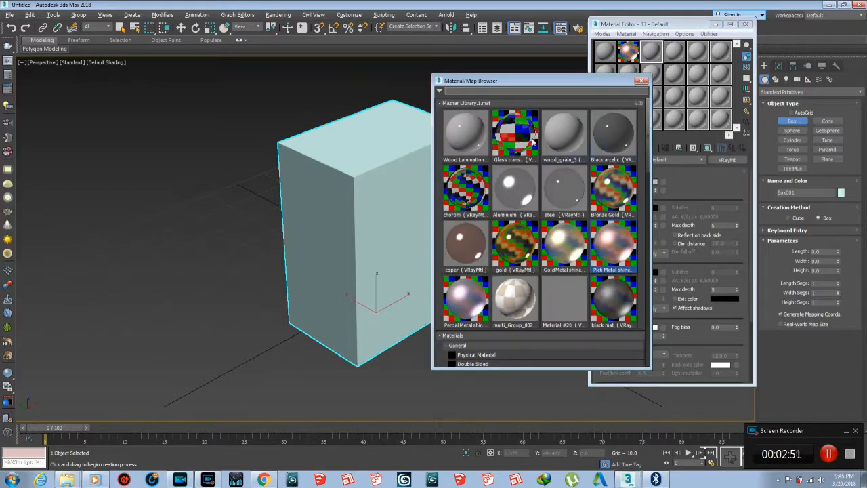
pyautogui.click(449, 102)
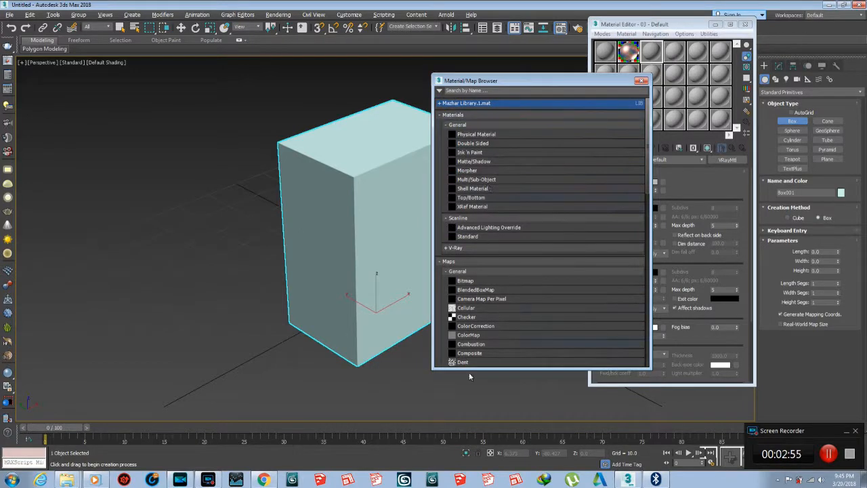
# Open the Mazhar Library.1.mat material library from the Desktop.
pyautogui.click(440, 91)
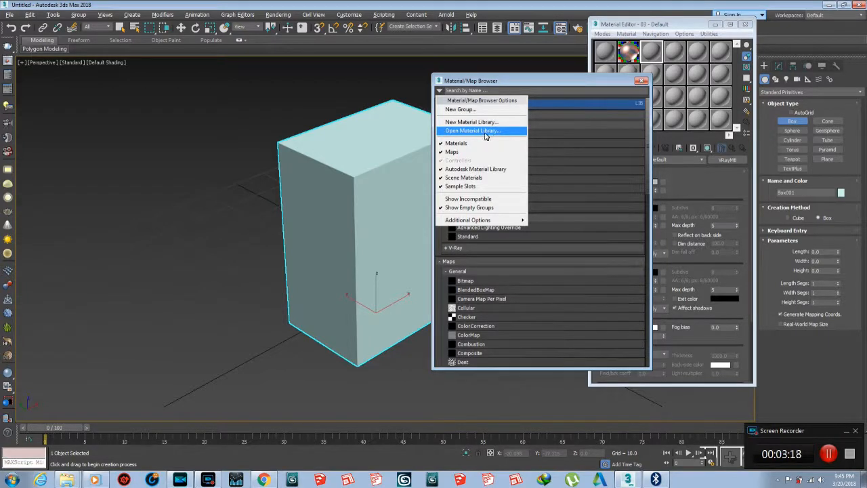
pyautogui.click(465, 132)
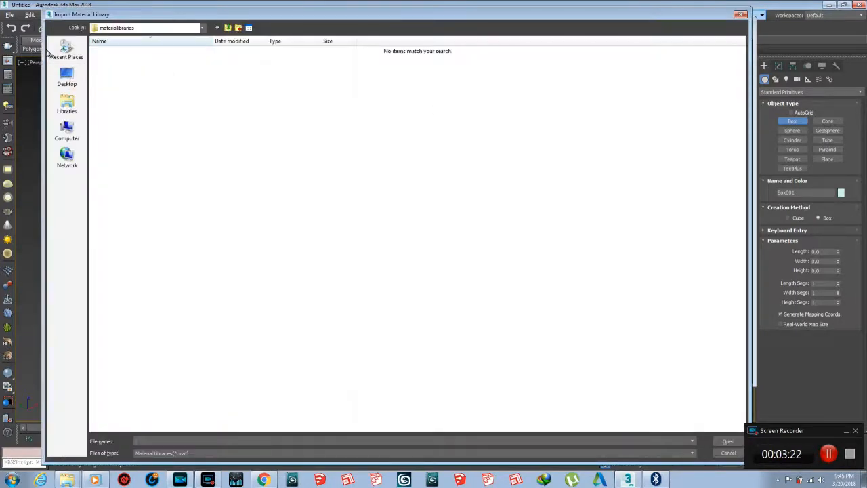
pyautogui.click(66, 78)
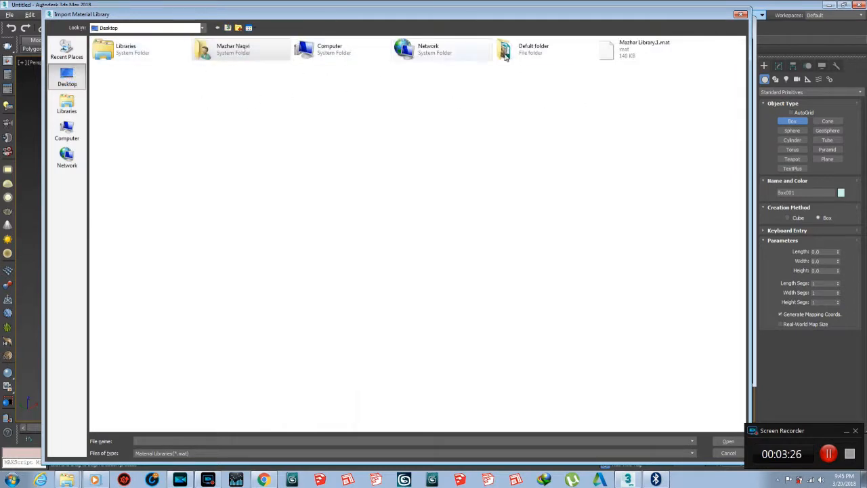
pyautogui.click(620, 49)
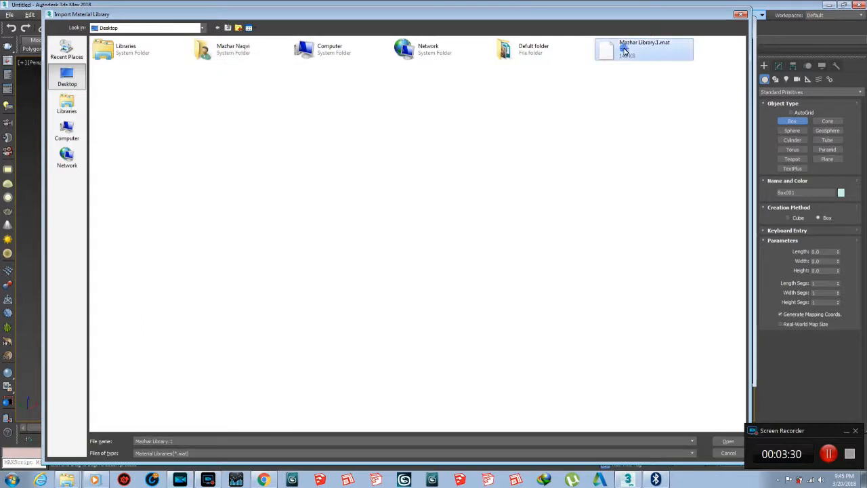
pyautogui.click(729, 441)
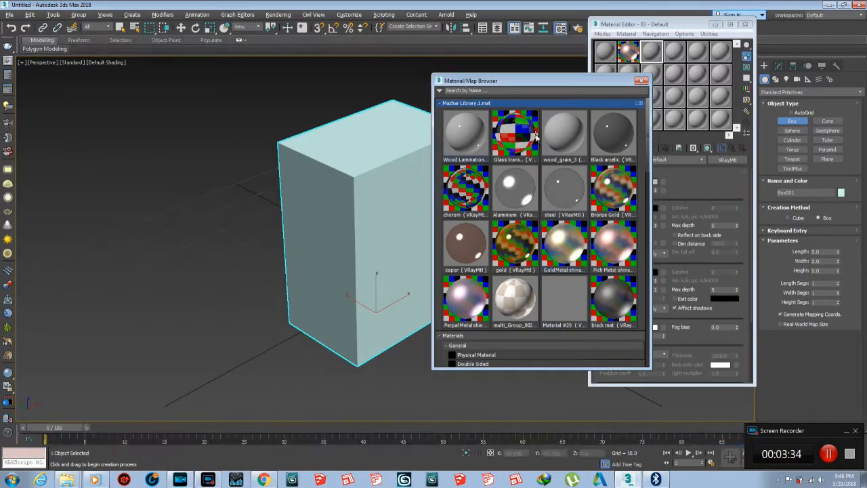
# Display the Mazhar Library.1.mat materials as small icons.
pyautogui.click(441, 104)
pyautogui.click(470, 105)
pyautogui.rightClick(477, 105)
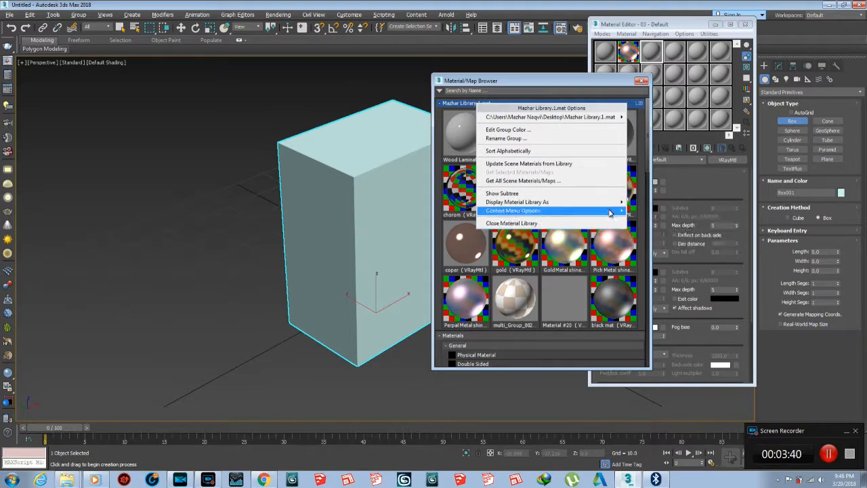
pyautogui.moveTo(618, 203)
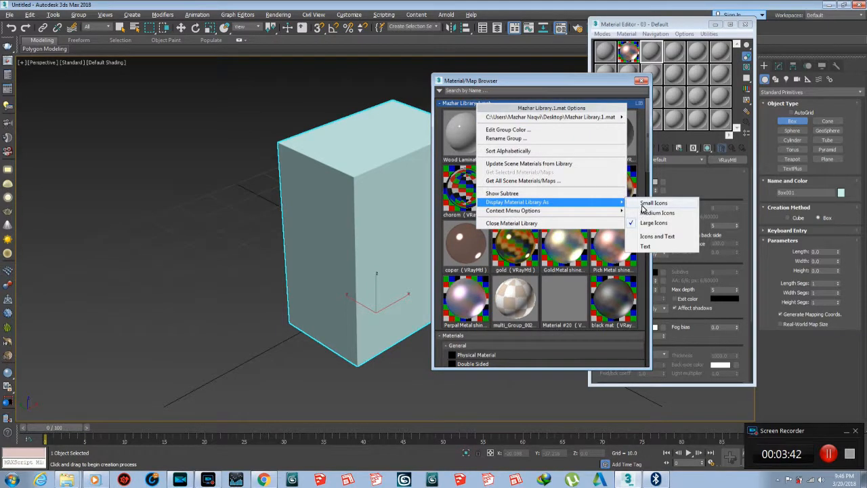
pyautogui.click(652, 203)
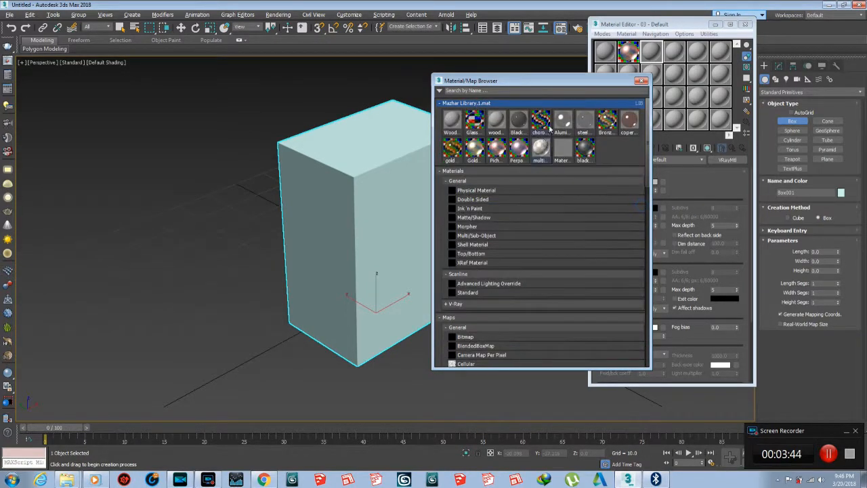
# Display the library as icons and text and reposition the browser window.
pyautogui.rightClick(625, 106)
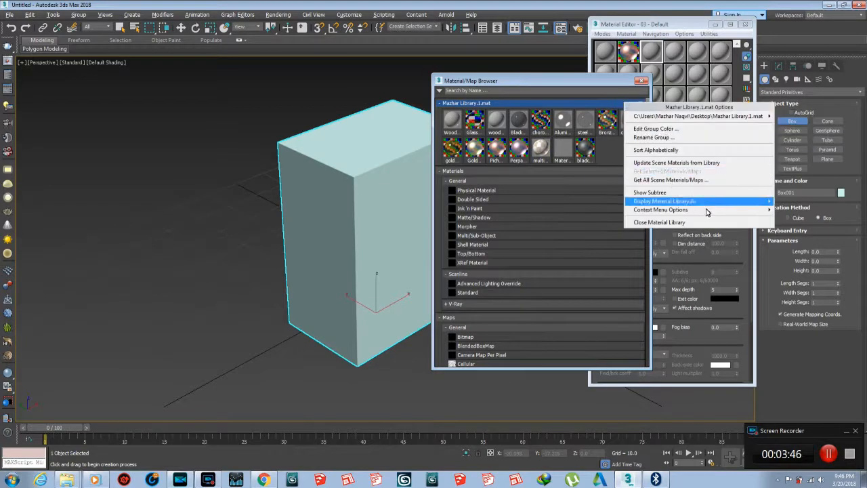
pyautogui.moveTo(737, 210)
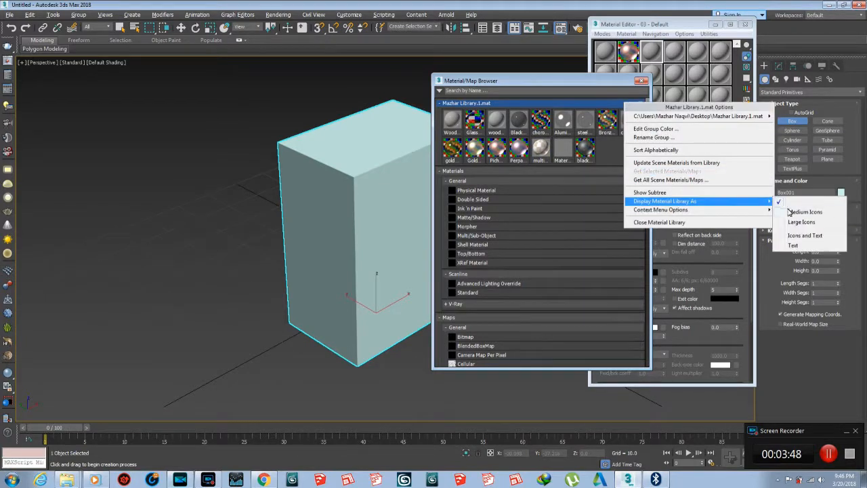
pyautogui.click(803, 236)
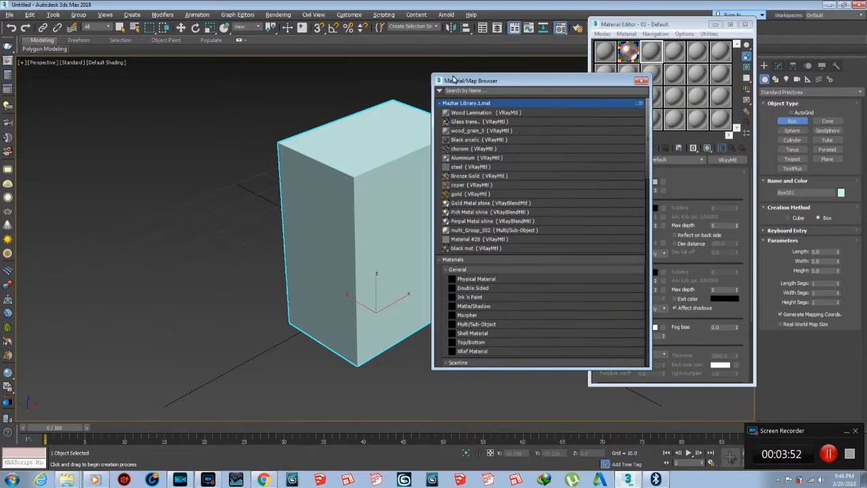
pyautogui.moveTo(456, 82)
pyautogui.mouseDown()
pyautogui.moveTo(437, 71)
pyautogui.moveTo(454, 75)
pyautogui.mouseUp()
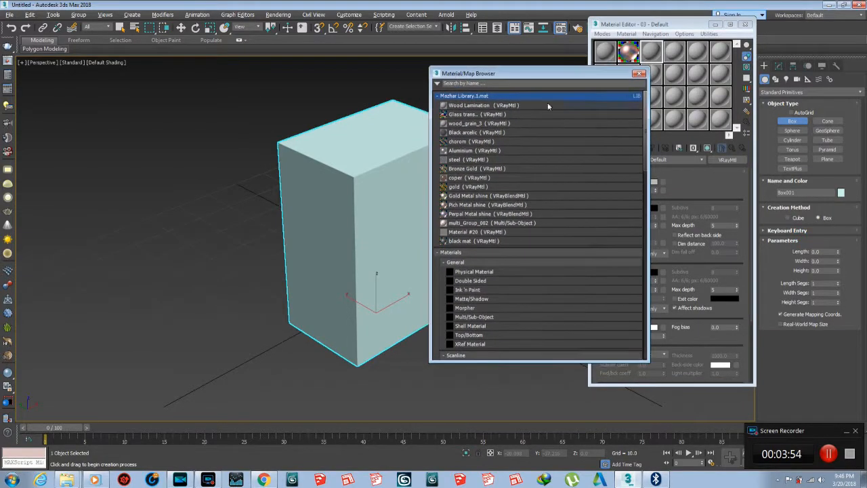
# Display the Mazhar Library.1.mat materials as large icons.
pyautogui.rightClick(598, 96)
pyautogui.moveTo(737, 198)
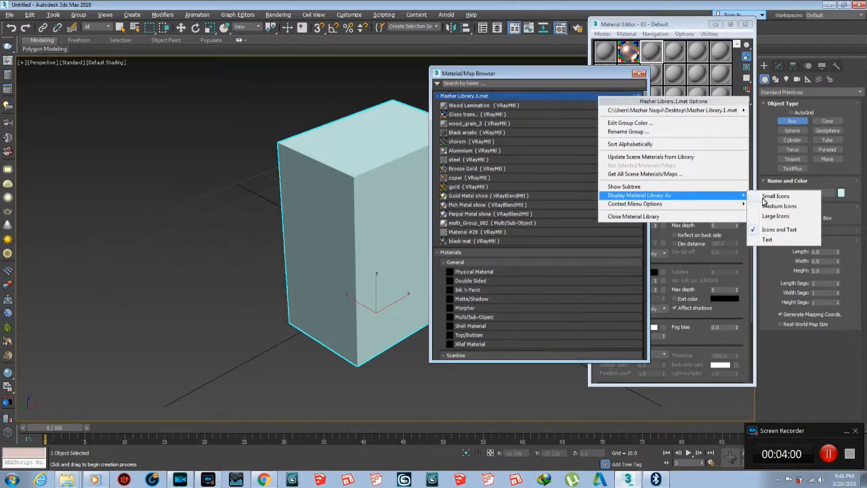
pyautogui.click(772, 216)
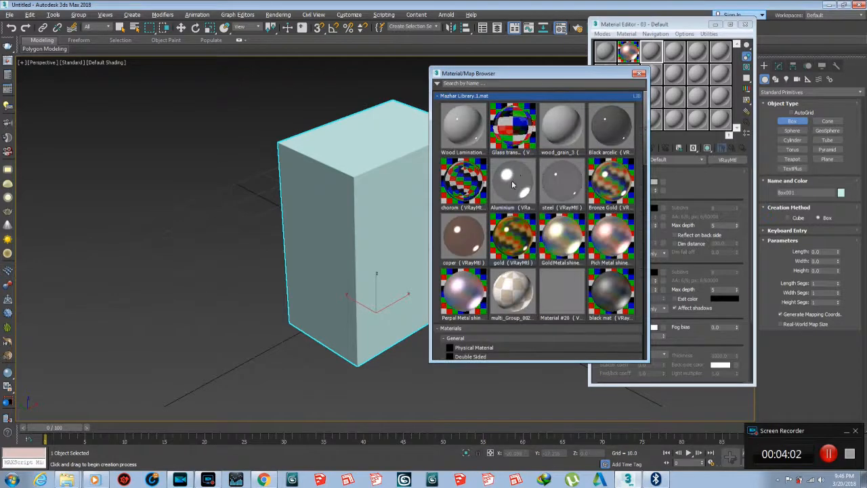
# Move the Material/Map Browser aside and load the GoldMetal shine material into the active sample slot.
pyautogui.moveTo(517, 75); pyautogui.dragTo(206, 47)
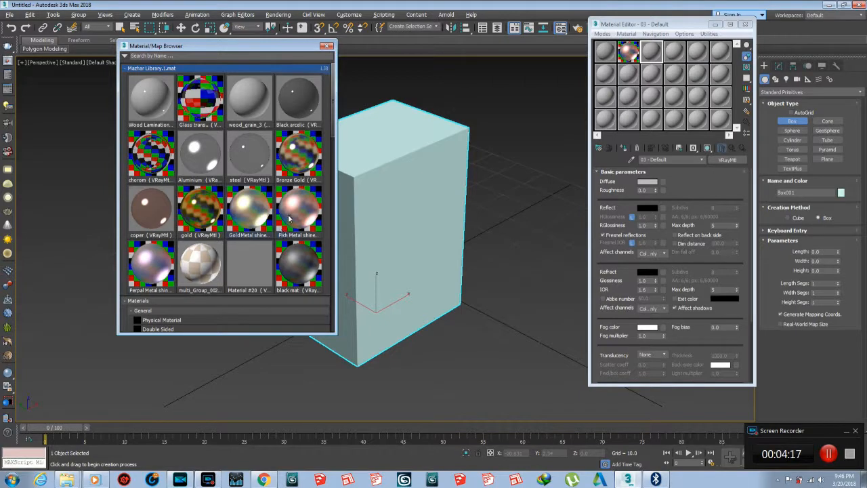
pyautogui.doubleClick(249, 218)
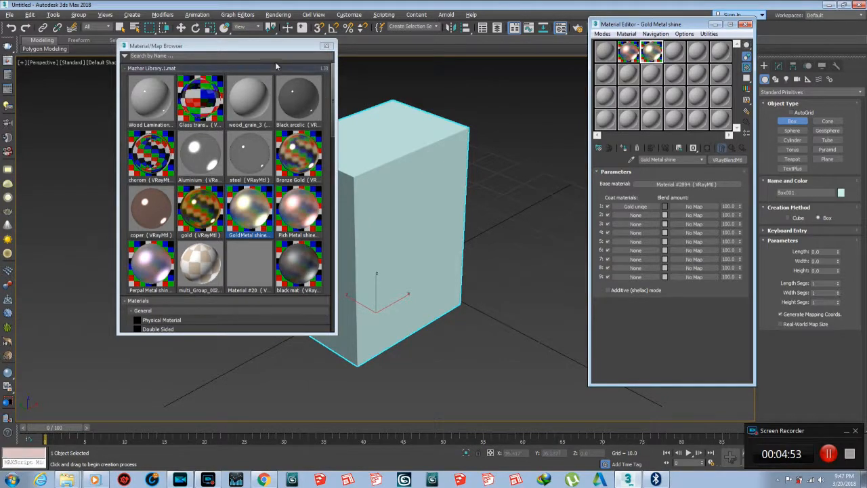
# Reposition the Material/Map Browser window and enlarge it to show more of the material list.
pyautogui.moveTo(279, 46); pyautogui.dragTo(289, 46)
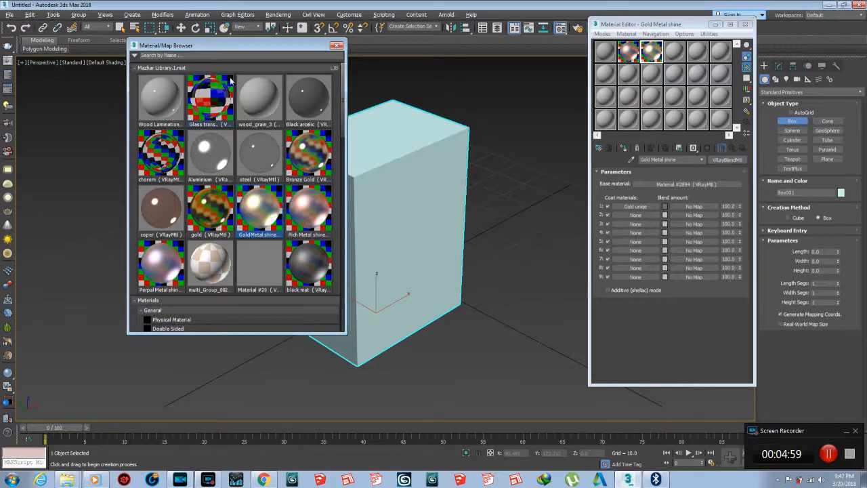
pyautogui.moveTo(239, 51); pyautogui.dragTo(252, 44)
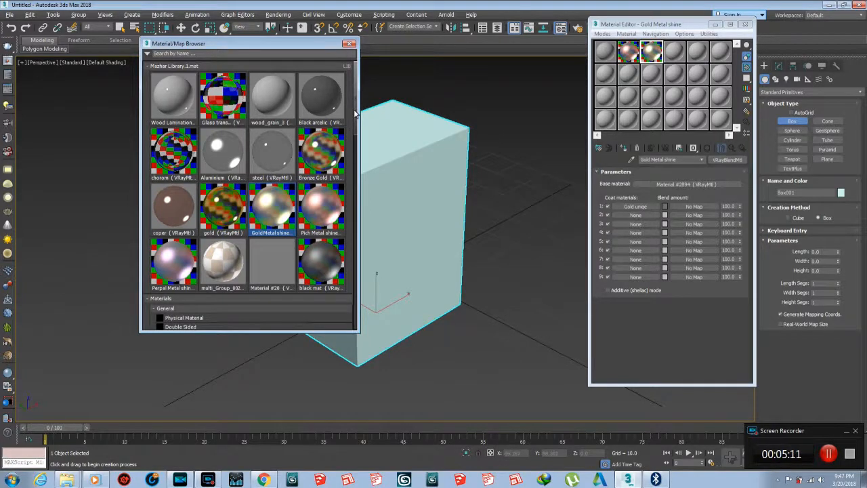
pyautogui.scroll(-5, 353, 115)
pyautogui.scroll(3, 353, 117)
pyautogui.scroll(2, 353, 118)
pyautogui.moveTo(270, 47); pyautogui.dragTo(280, 48)
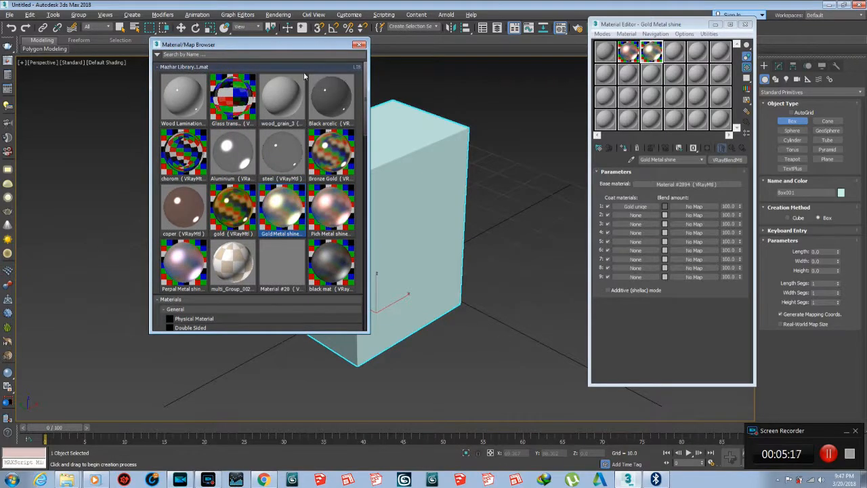
pyautogui.moveTo(296, 333); pyautogui.dragTo(285, 420)
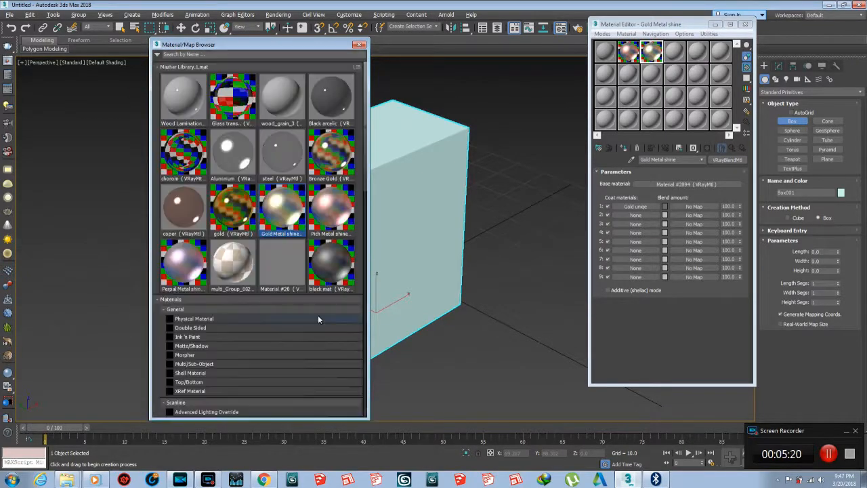
# Change the fourth sample slot's material type to VRayCarPaintMtl.
pyautogui.click(677, 55)
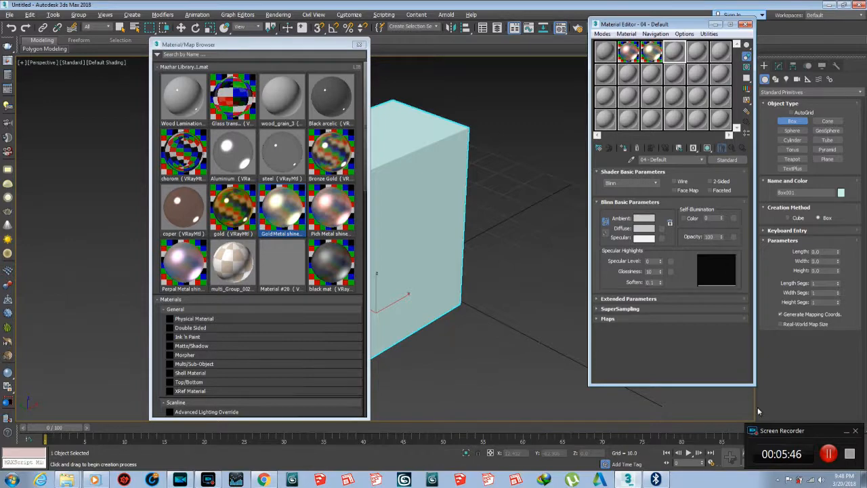
pyautogui.click(830, 454)
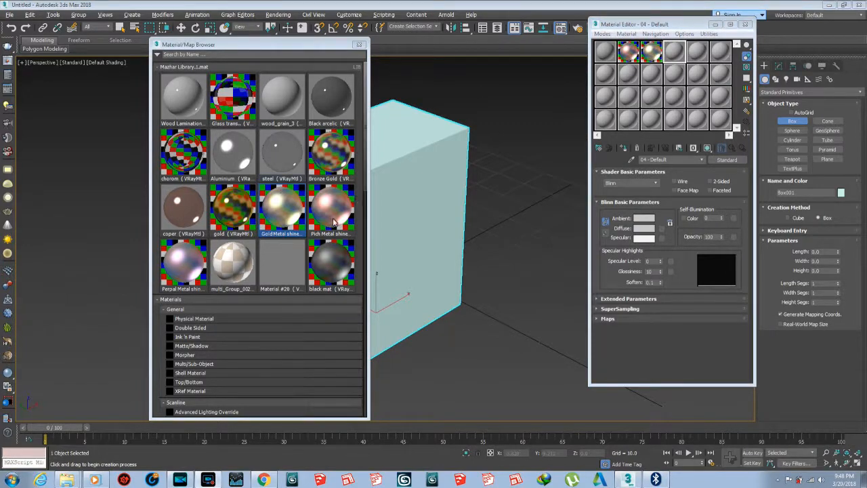
pyautogui.click(673, 52)
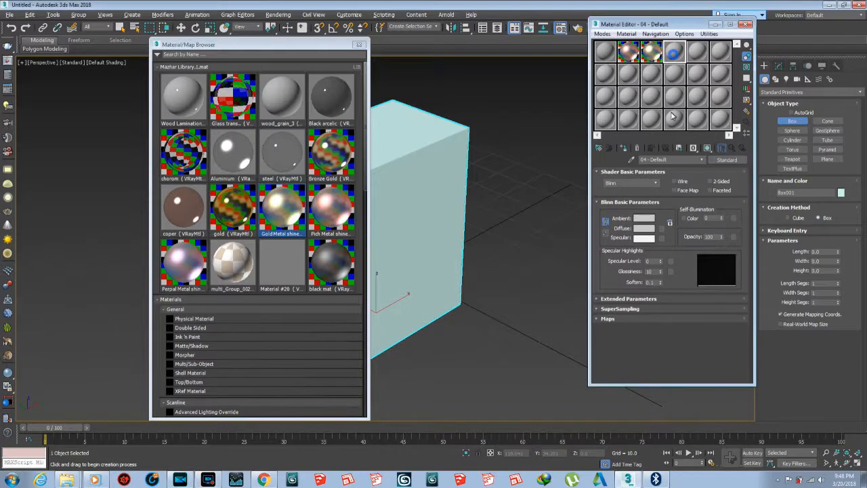
pyautogui.click(717, 160)
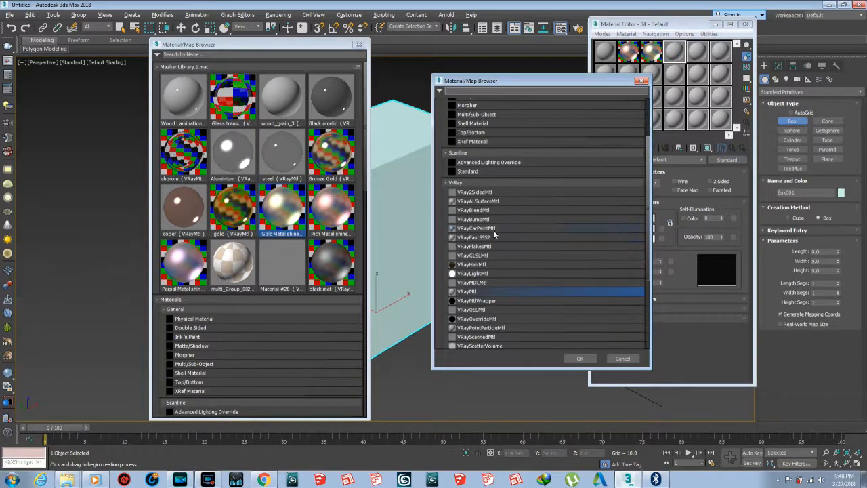
pyautogui.doubleClick(484, 233)
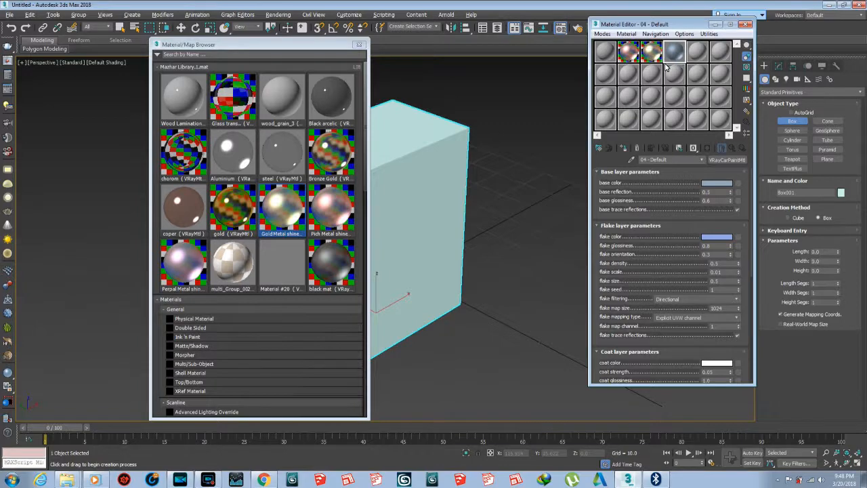
# Add the fourth slot's car paint material to the Mazhar Library.1.mat library.
pyautogui.moveTo(313, 275); pyautogui.dragTo(309, 285)
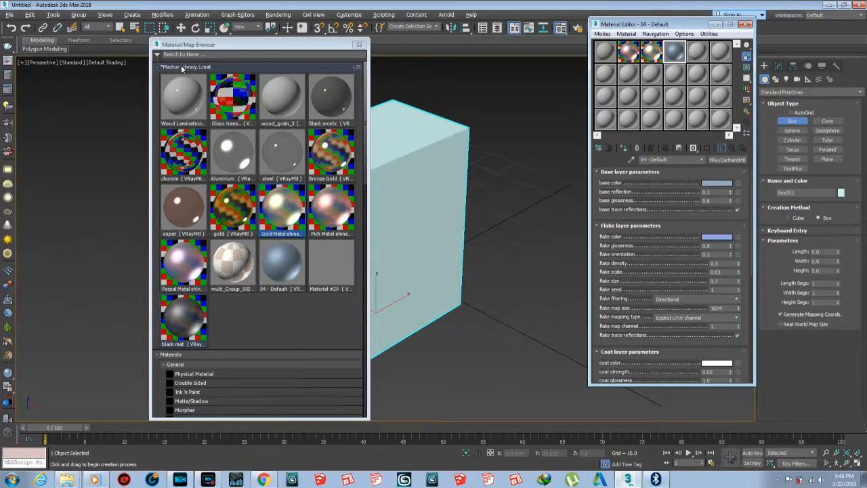
pyautogui.rightClick(261, 72)
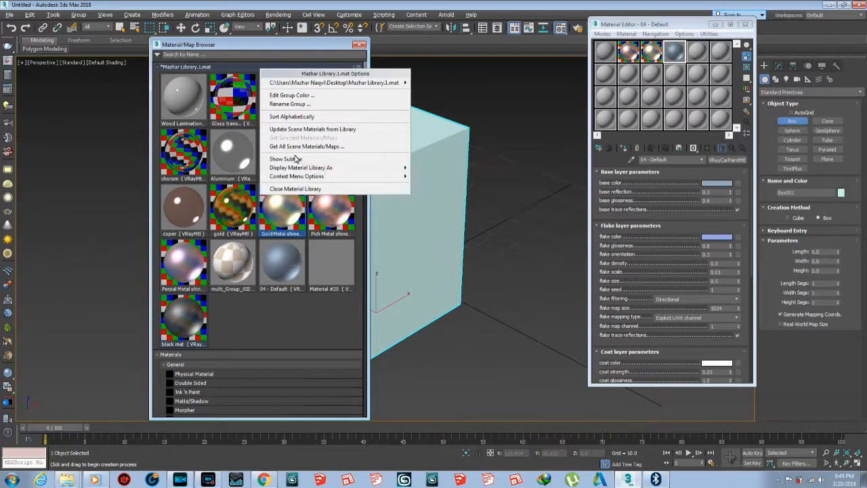
pyautogui.click(288, 318)
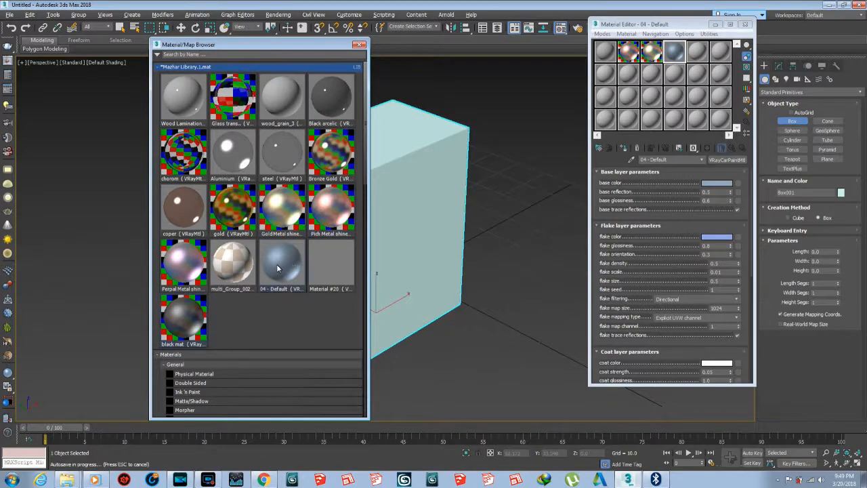
pyautogui.rightClick(326, 70)
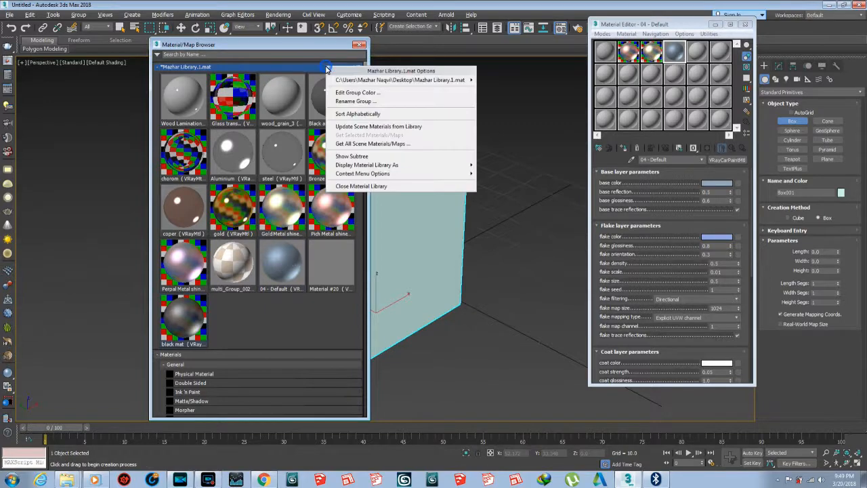
pyautogui.moveTo(427, 80)
pyautogui.click(324, 40)
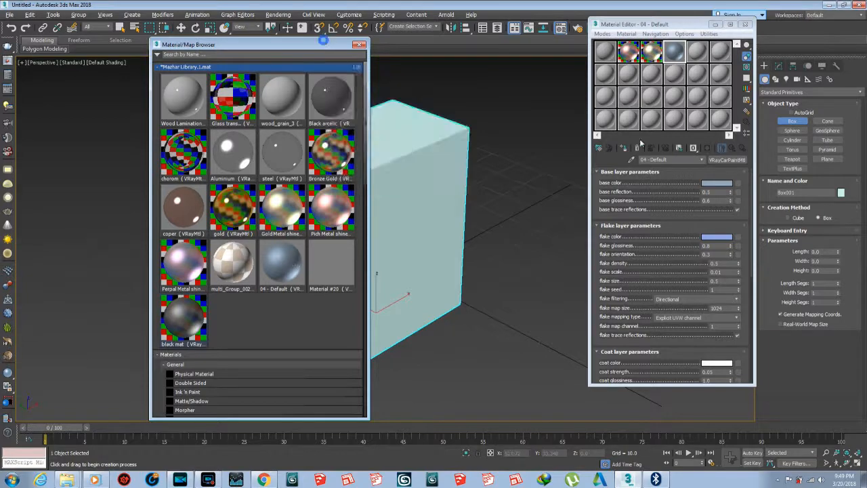
pyautogui.click(599, 149)
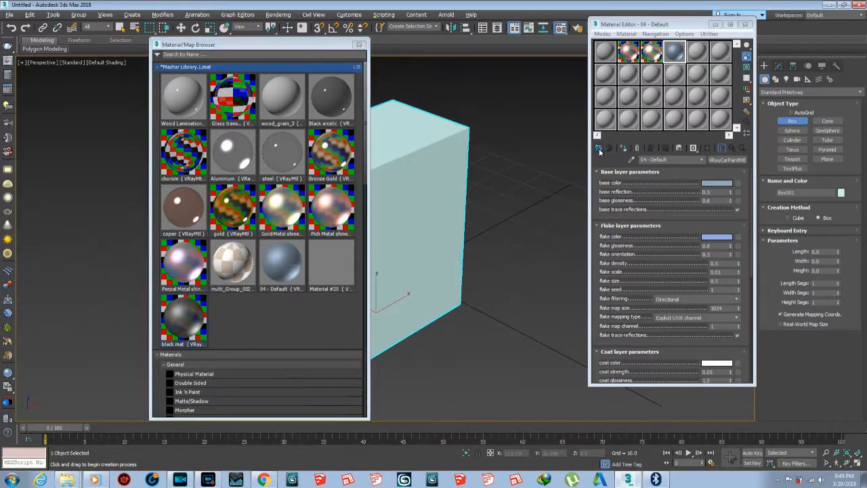
pyautogui.click(157, 54)
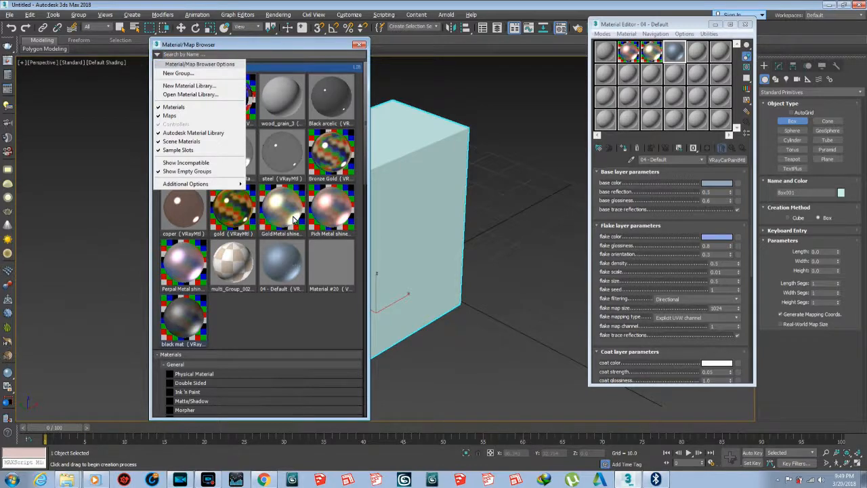
pyautogui.moveTo(197, 183)
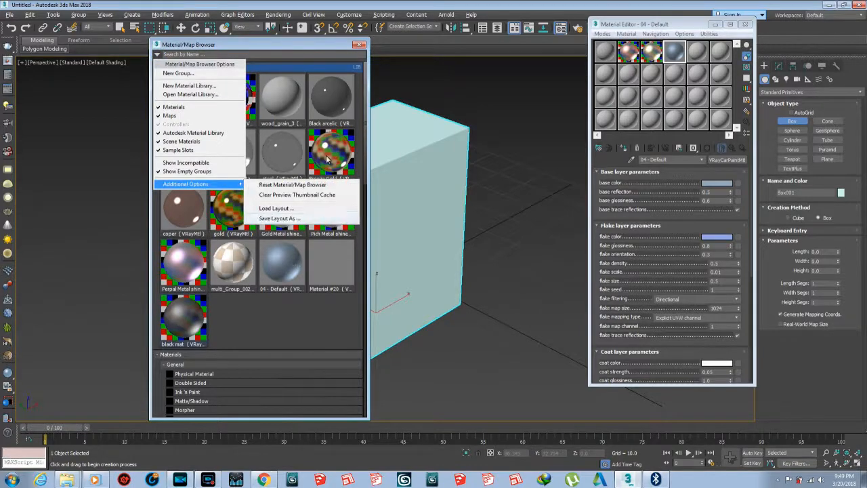
pyautogui.click(312, 45)
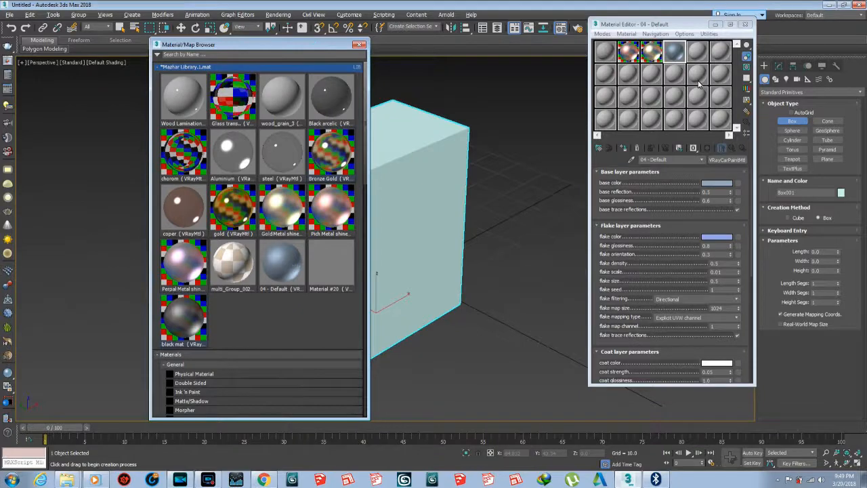
# Load the gold material from the library into the fifth sample slot.
pyautogui.click(697, 53)
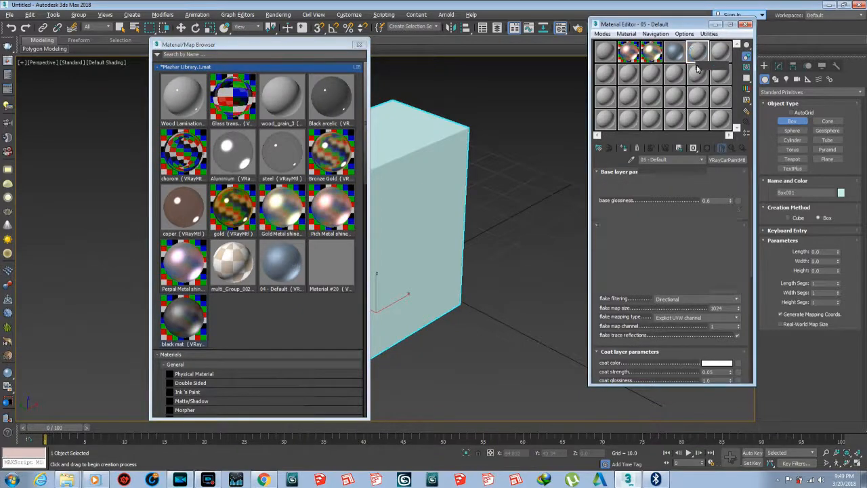
pyautogui.click(237, 214)
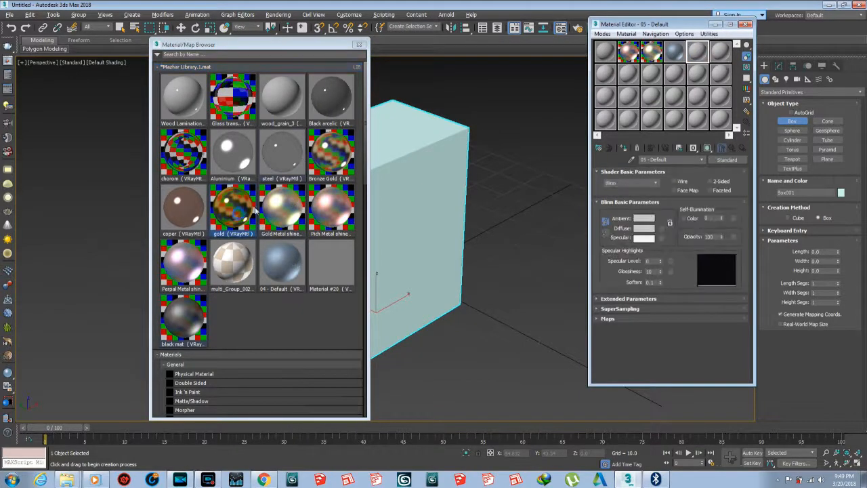
pyautogui.moveTo(683, 61); pyautogui.dragTo(701, 54)
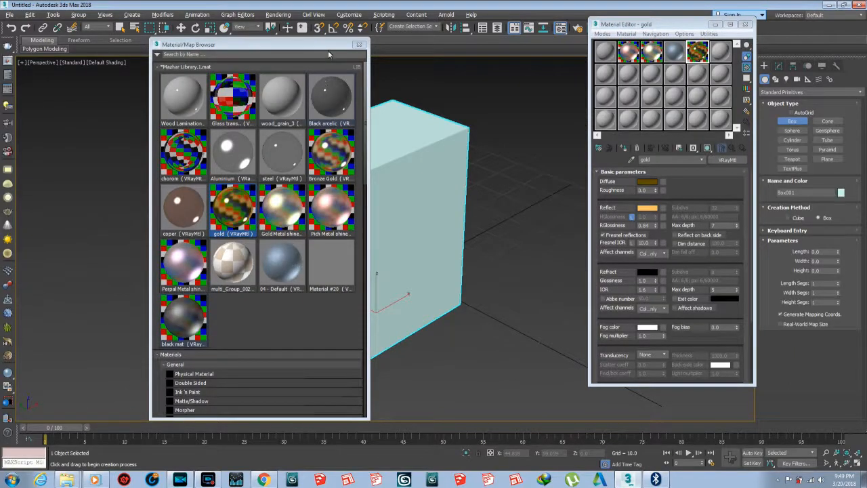
# Close the Material/Map Browser and apply the gold material to the box.
pyautogui.moveTo(329, 46); pyautogui.dragTo(338, 44)
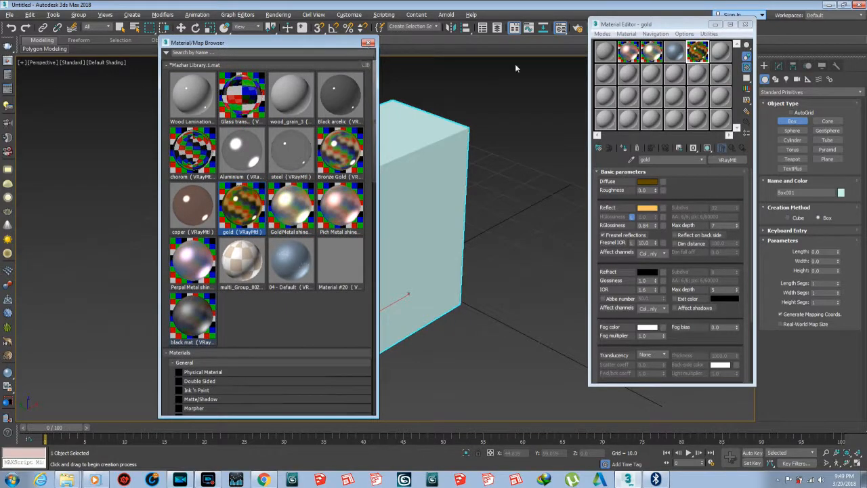
pyautogui.moveTo(315, 45); pyautogui.dragTo(330, 45)
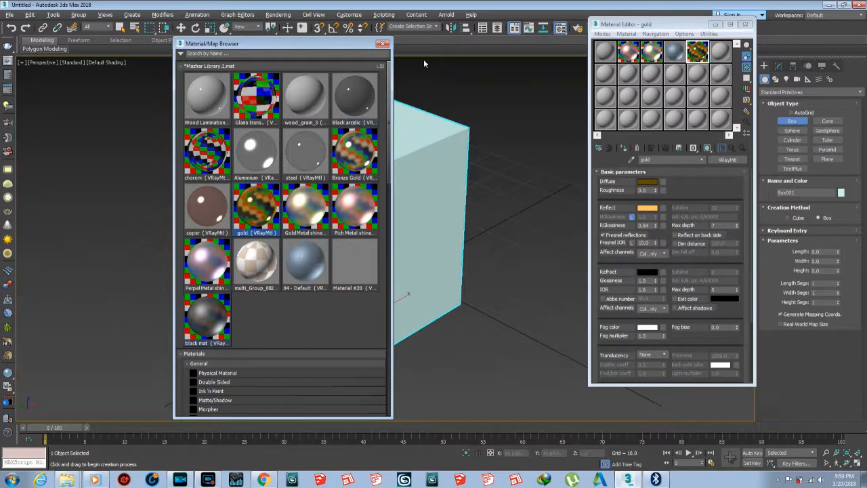
pyautogui.click(384, 43)
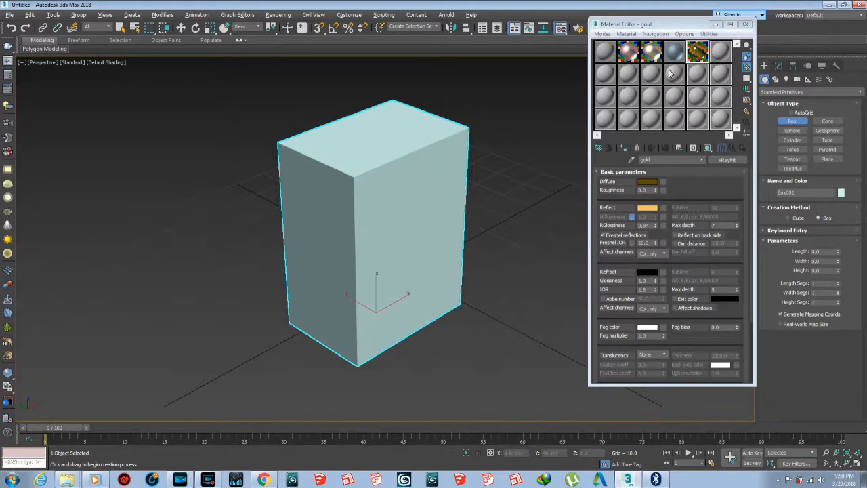
pyautogui.moveTo(493, 160); pyautogui.dragTo(396, 187)
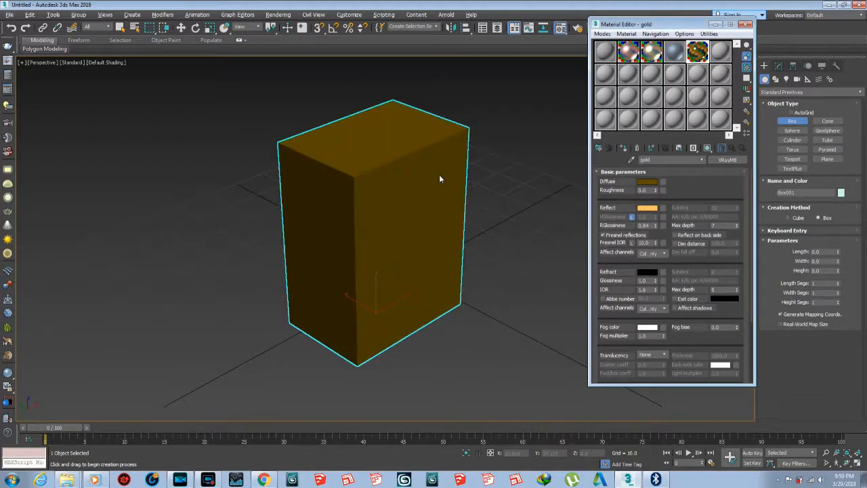
# Render the perspective view with V-Ray and close the frame buffer.
pyautogui.hotkey('shift', 'q')
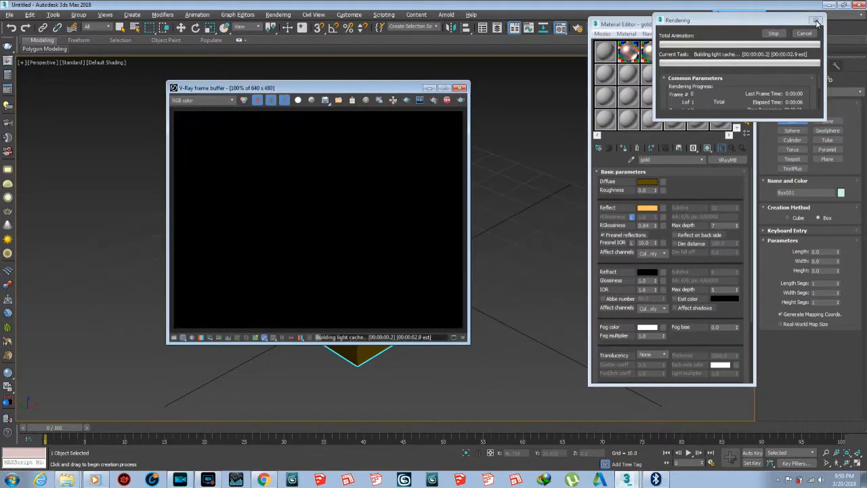
pyautogui.click(460, 88)
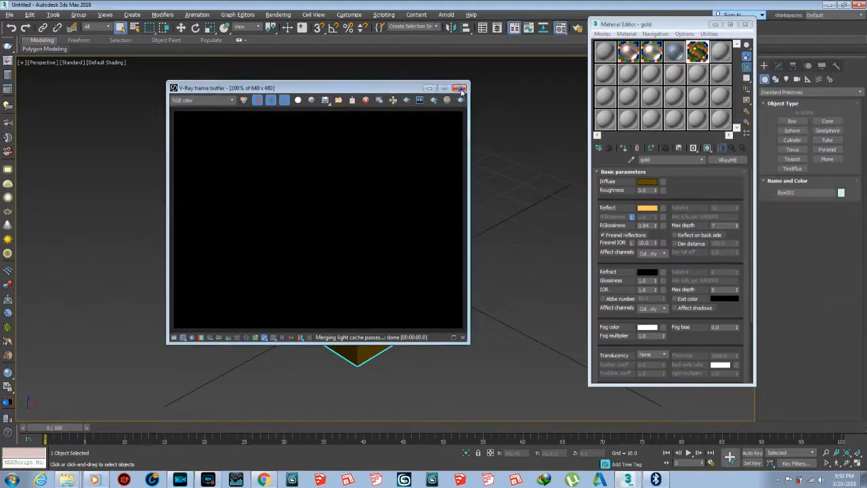
# Change the seventh sample slot's material to VRayBumpMtl, keeping the old material as a sub-material.
pyautogui.click(608, 78)
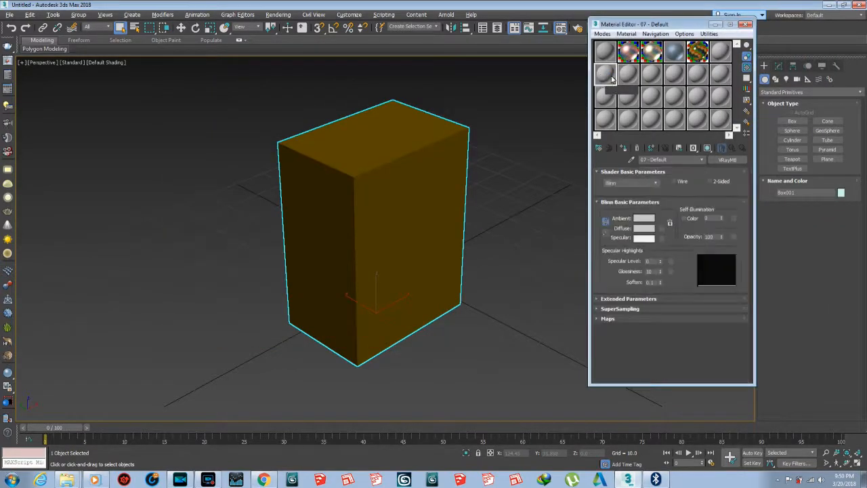
pyautogui.click(726, 160)
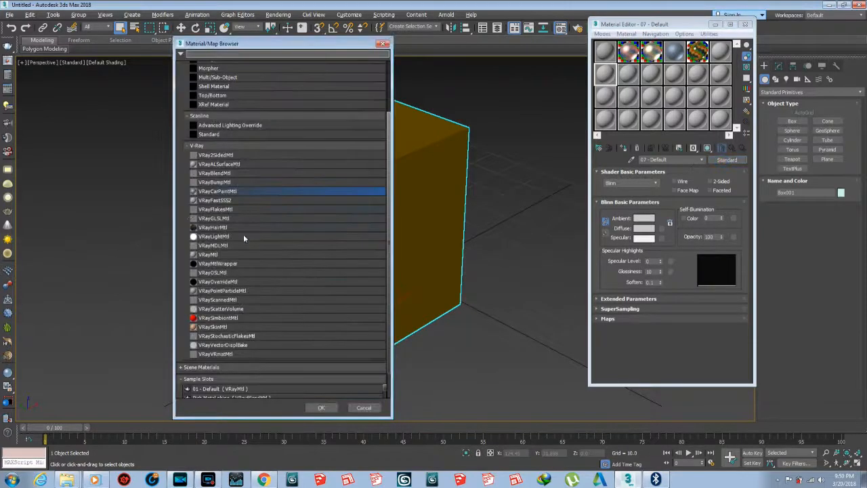
pyautogui.click(214, 183)
pyautogui.doubleClick(214, 182)
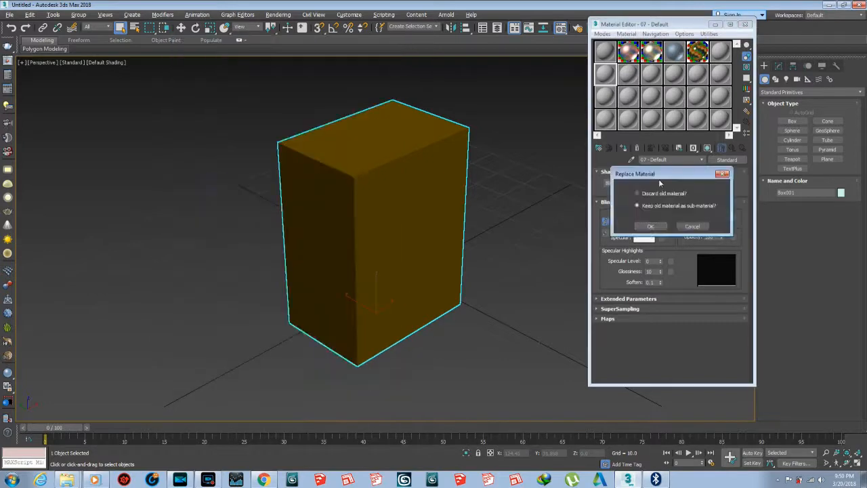
pyautogui.click(652, 227)
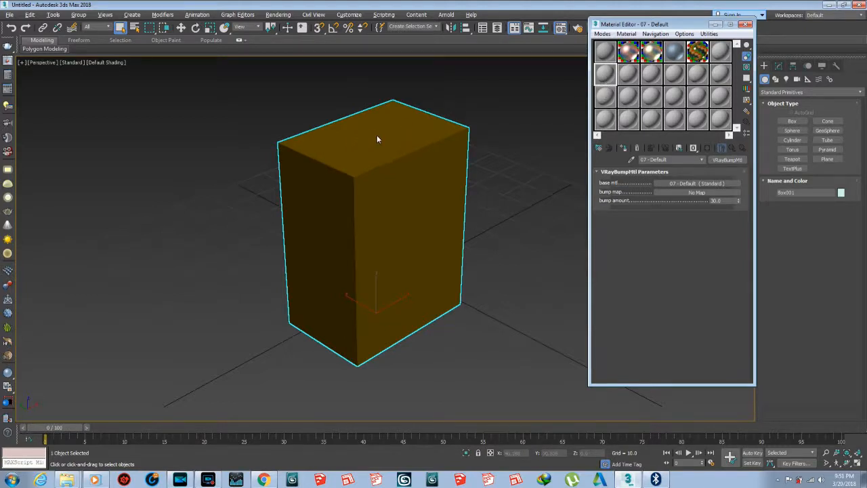
# Select the Pich Metal shine sample slot to view its parameters.
pyautogui.click(629, 54)
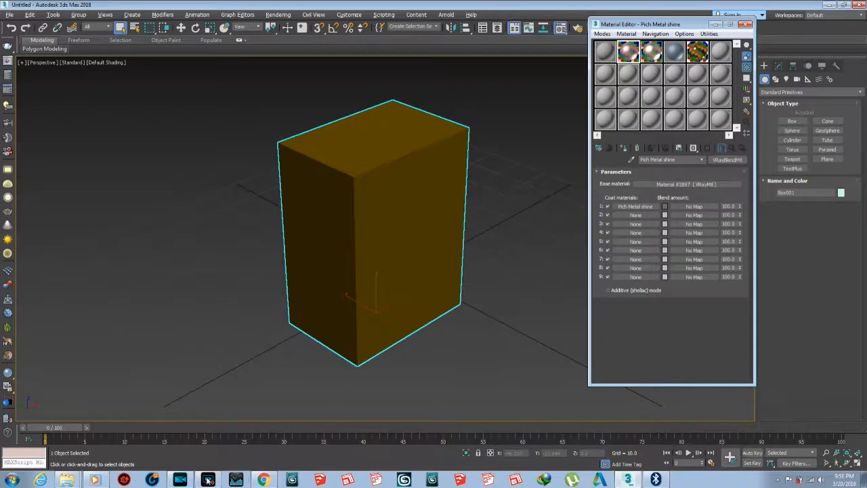
pyautogui.click(214, 480)
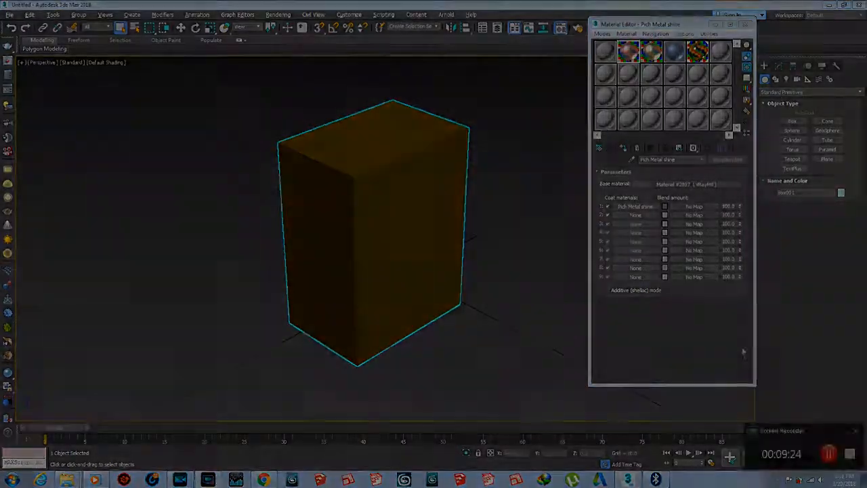